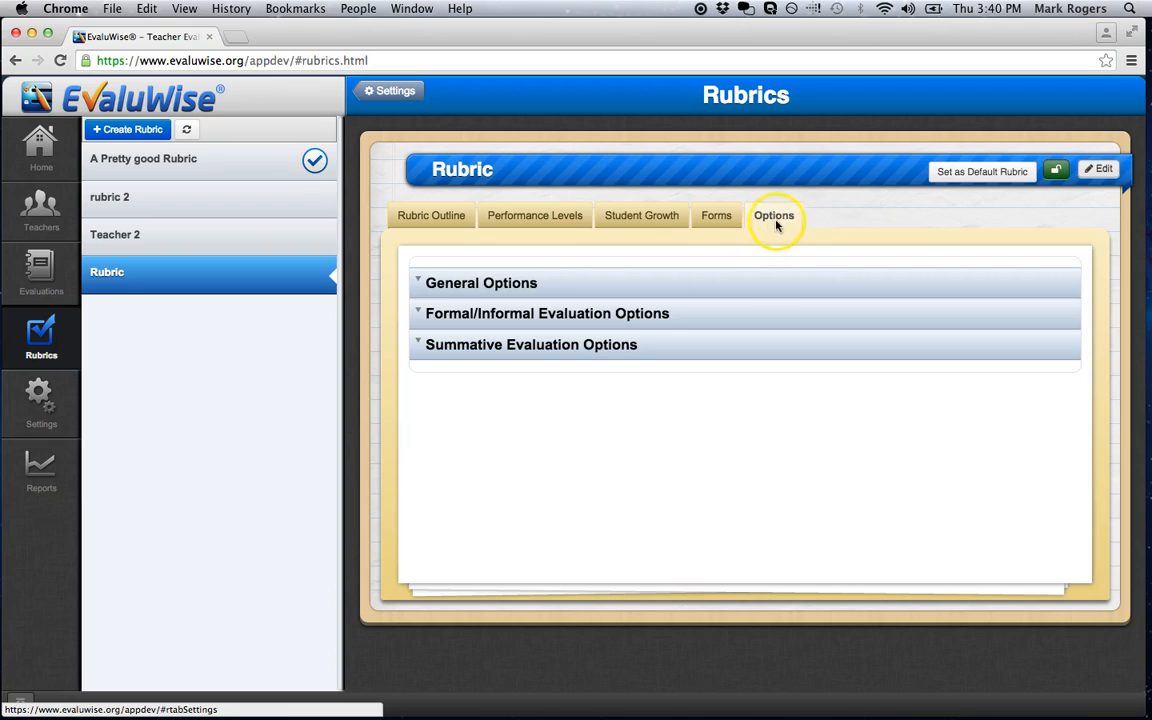
Expand the rubric's General Options and look at an informal observation in Evaluations before returning to the rubric options.
left_click(421, 283)
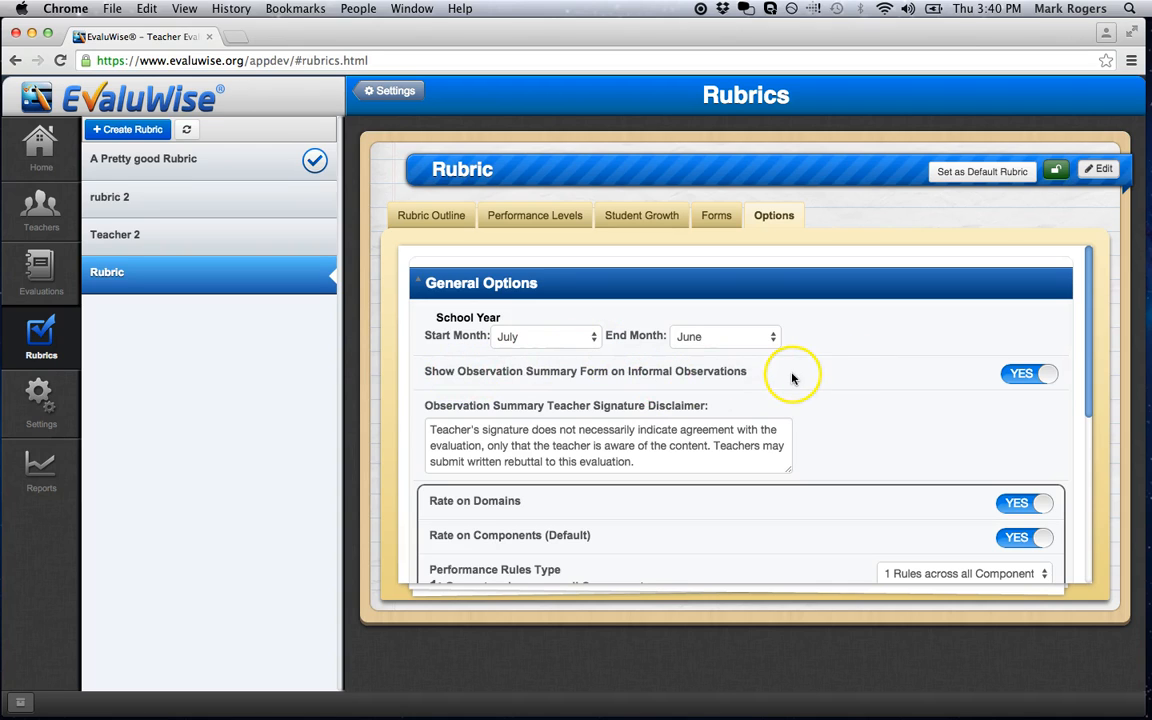
left_click(37, 276)
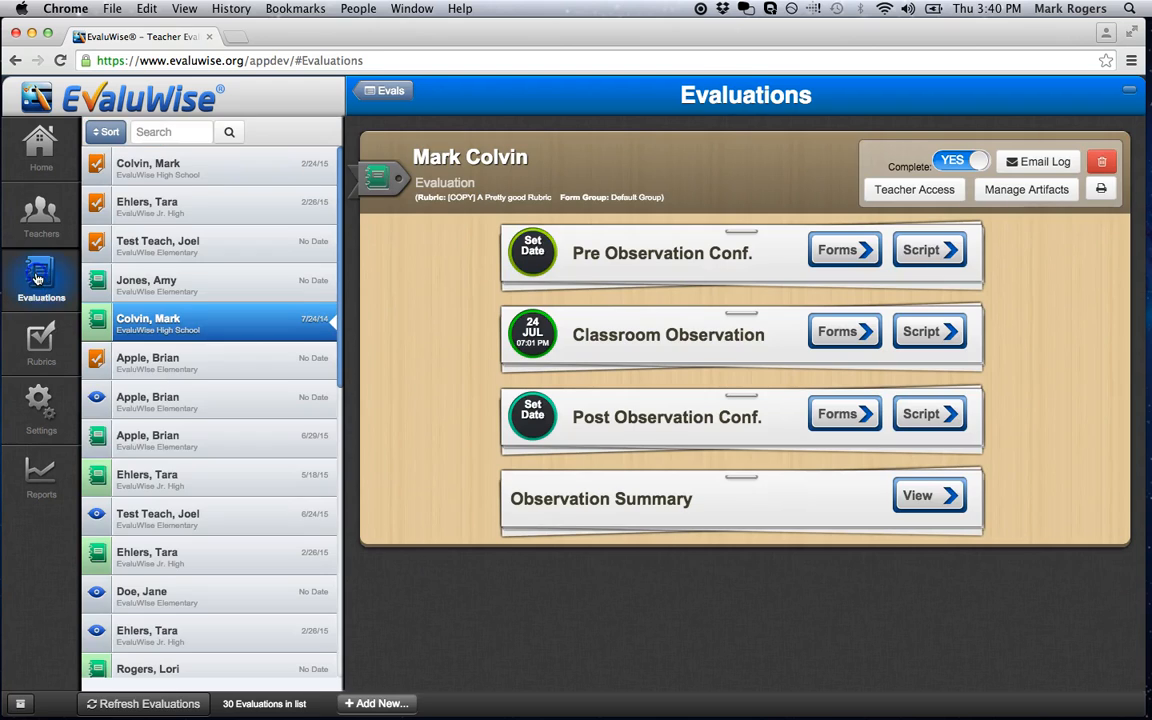
left_click(173, 410)
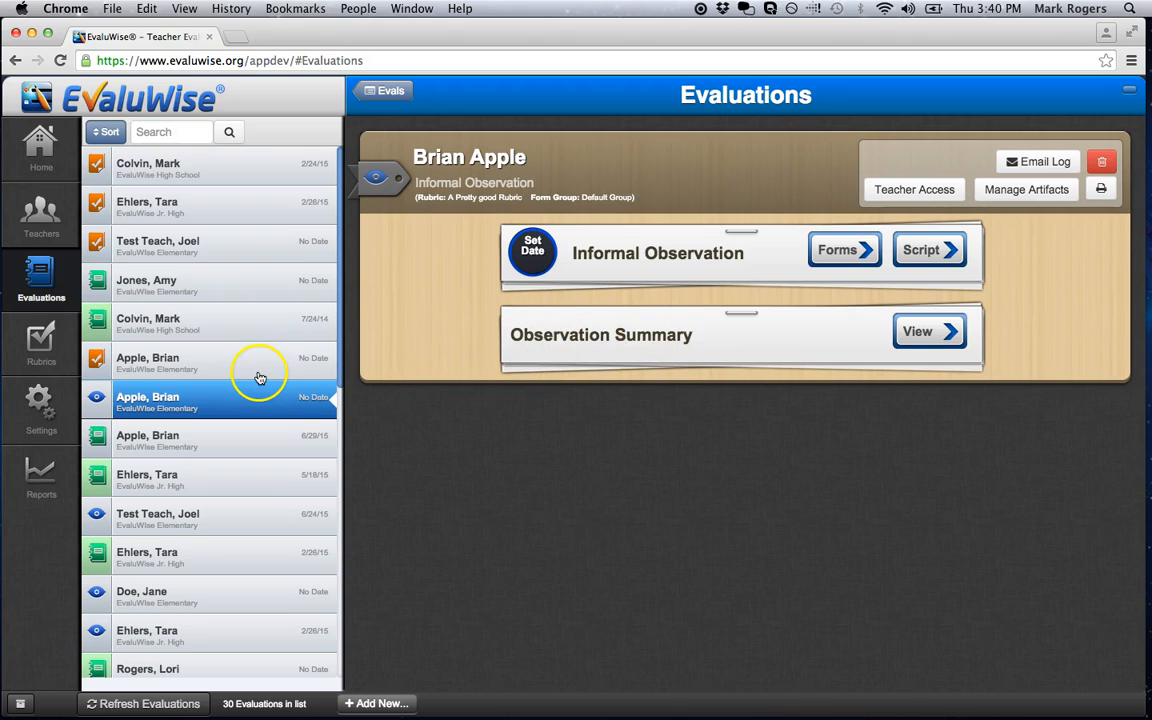
left_click(41, 355)
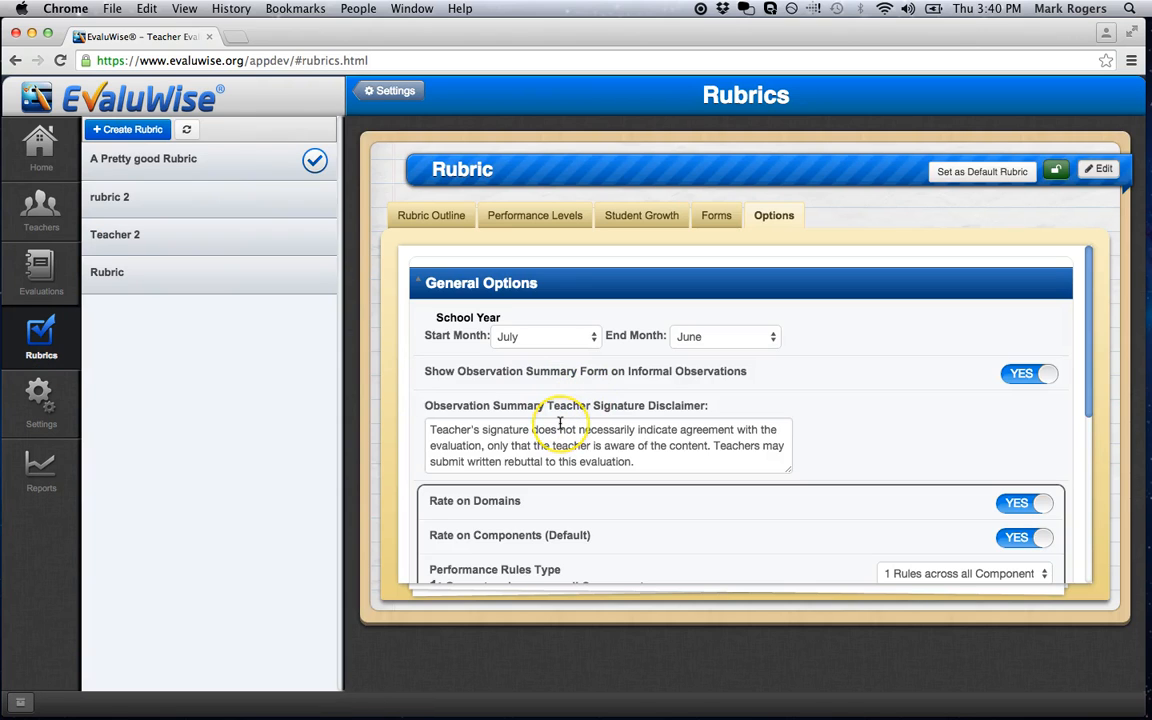
scroll(560, 424, "down", 2)
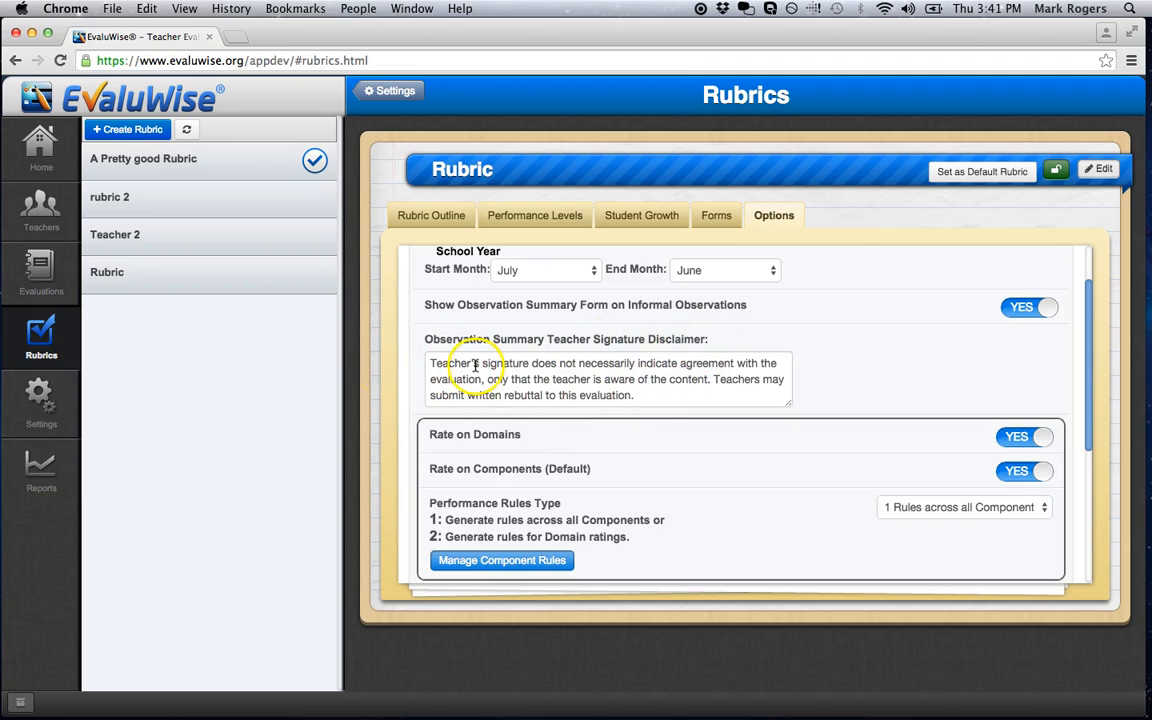
Check the teacher signature disclaimer in the signatures section of a formal evaluation's observation summary, and return to the rubric options.
left_click(40, 268)
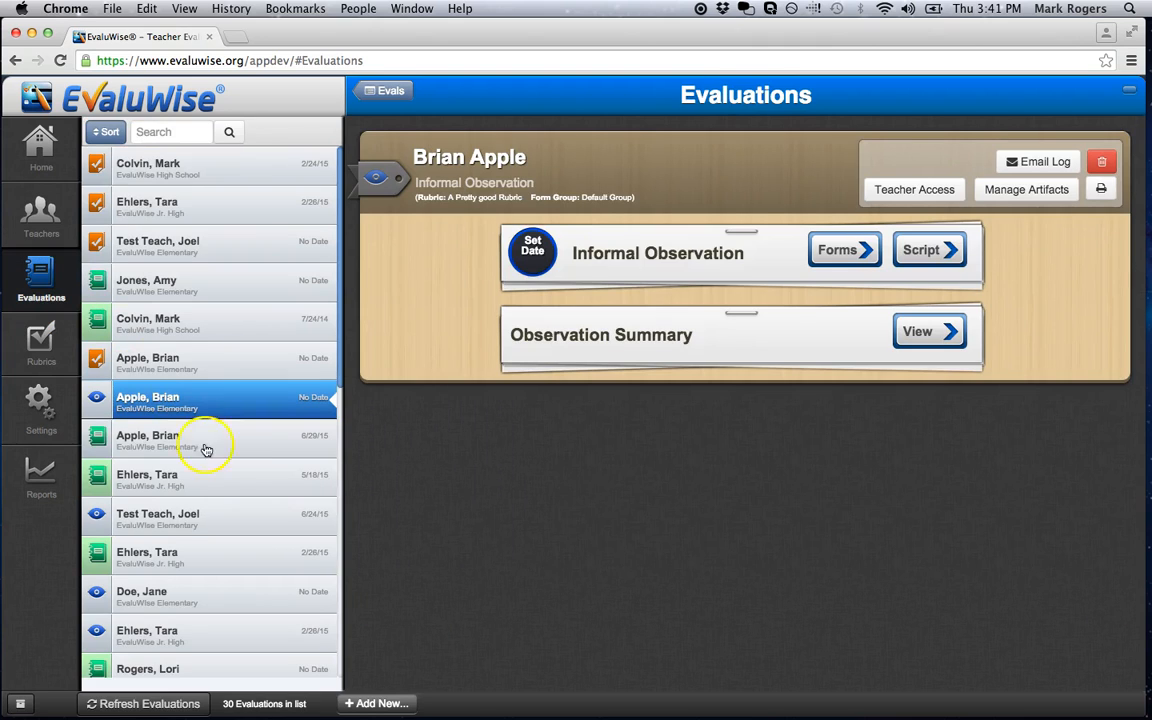
left_click(200, 330)
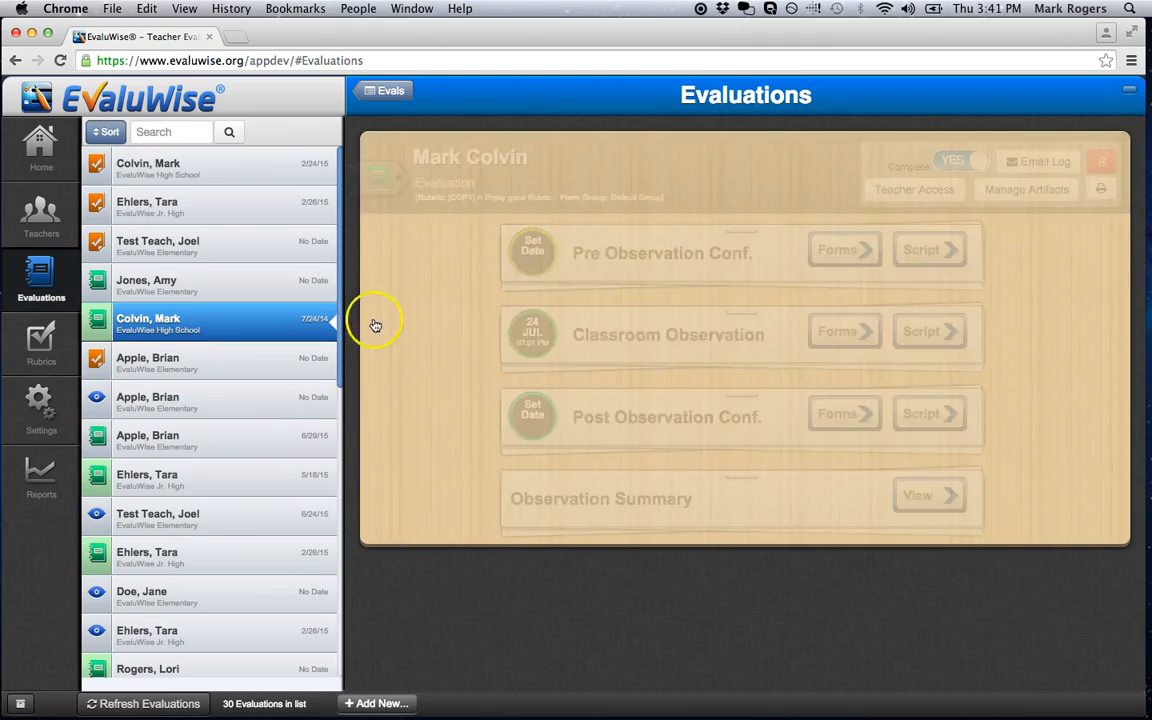
left_click(921, 496)
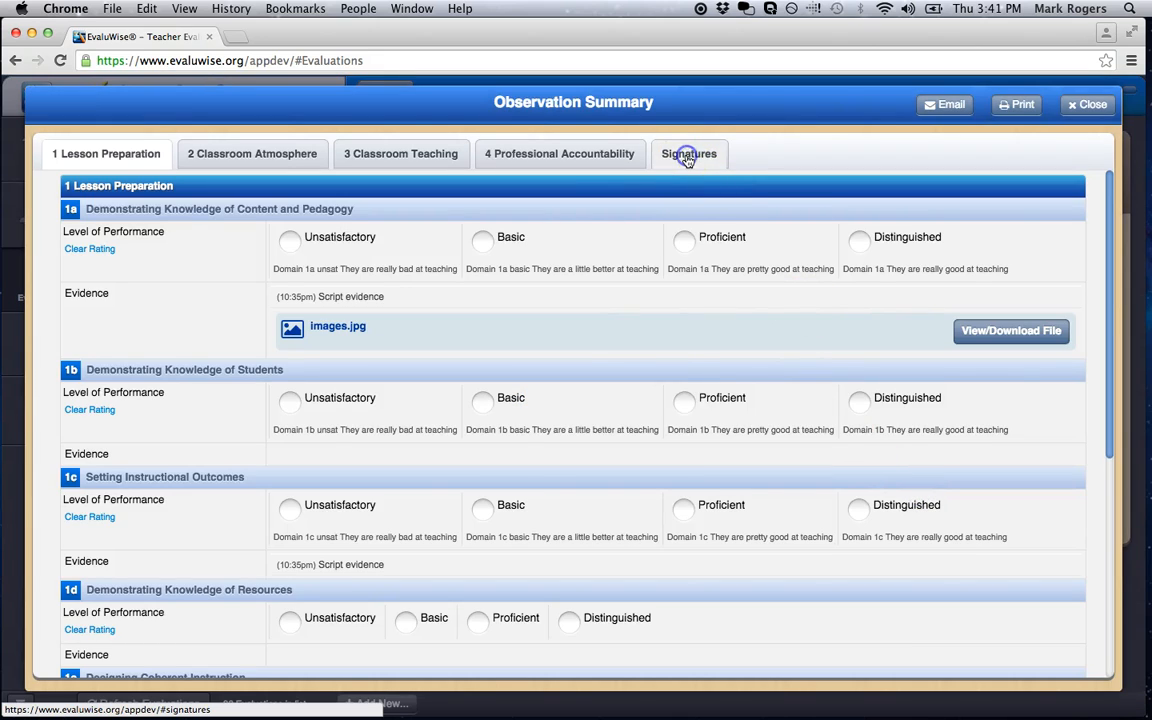
left_click(684, 154)
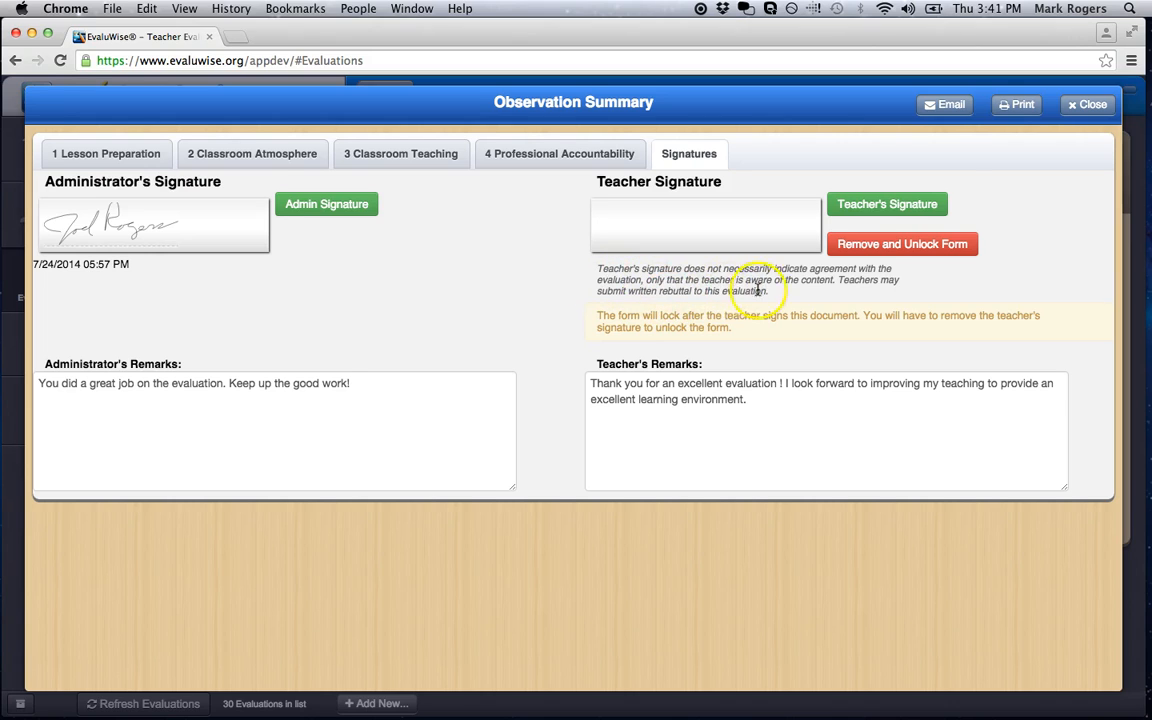
left_click(1087, 104)
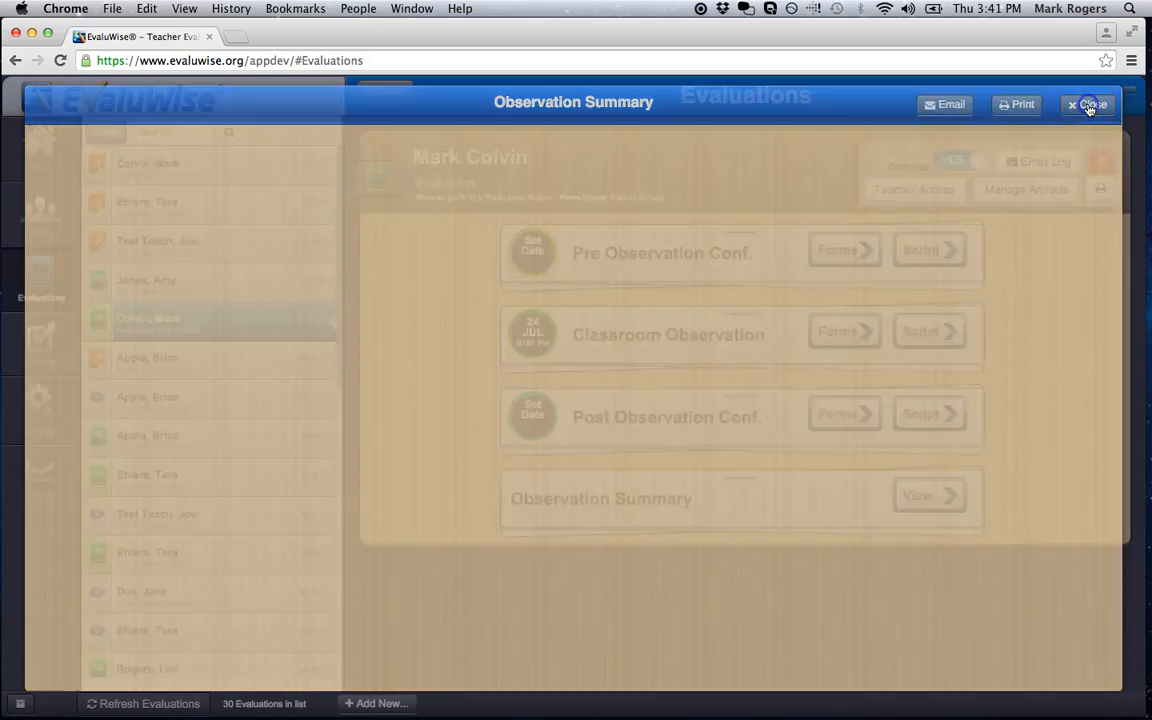
left_click(41, 341)
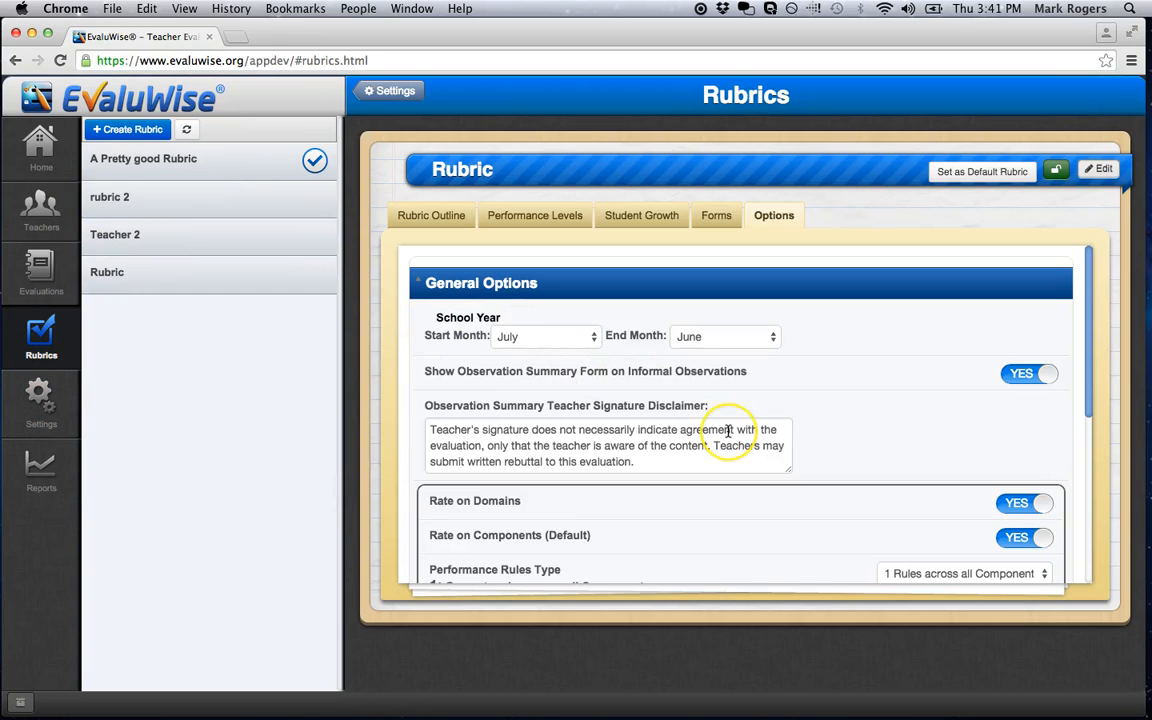
Turn off Rate on Domains in the general options and view the component performance rules.
scroll(728, 430, "down", 3)
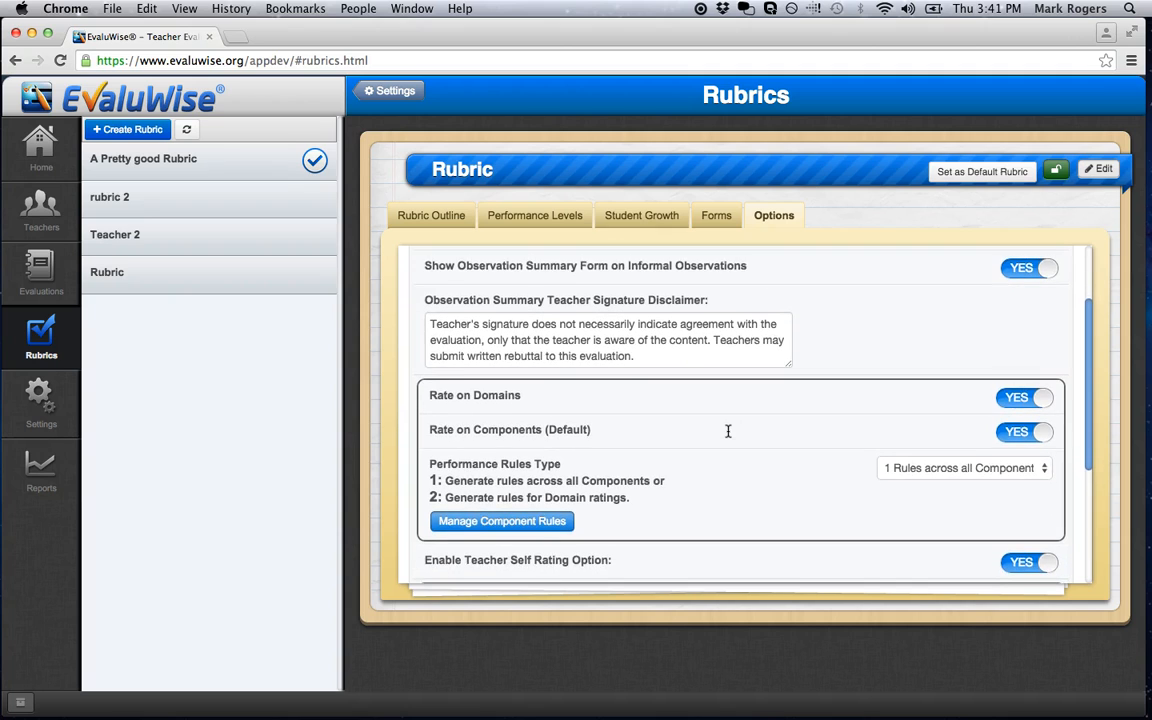
scroll(728, 430, "down", 1)
left_click(424, 333)
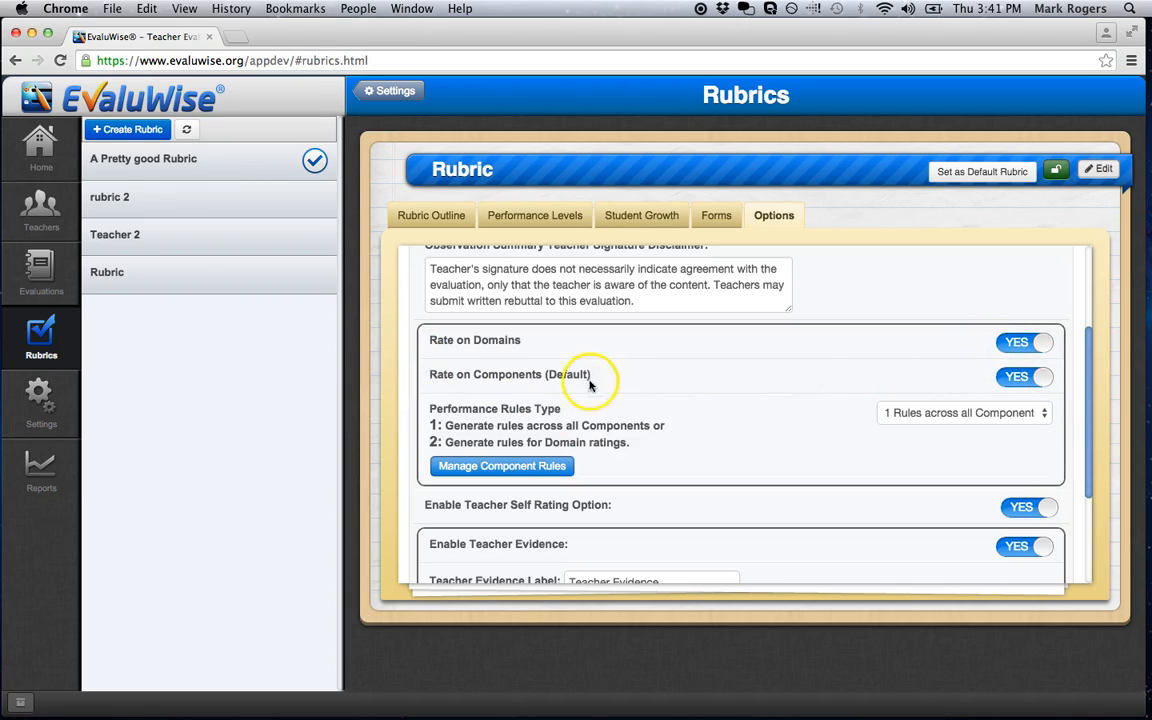
left_click(1013, 342)
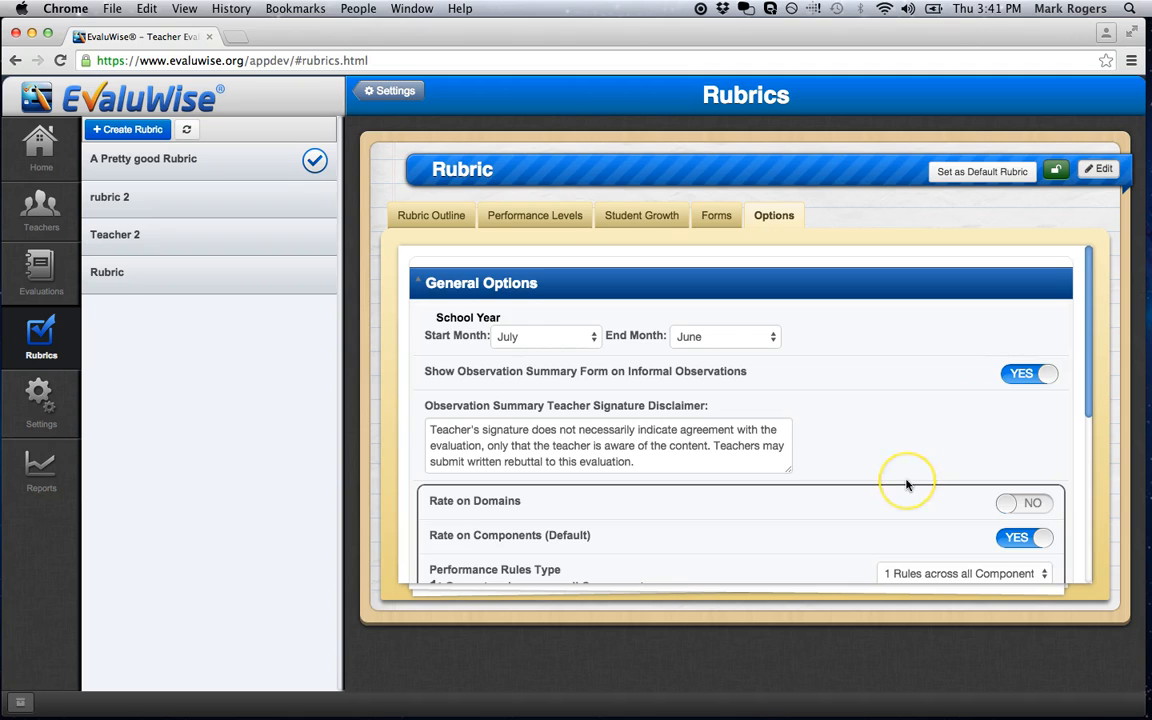
scroll(905, 481, "down", 4)
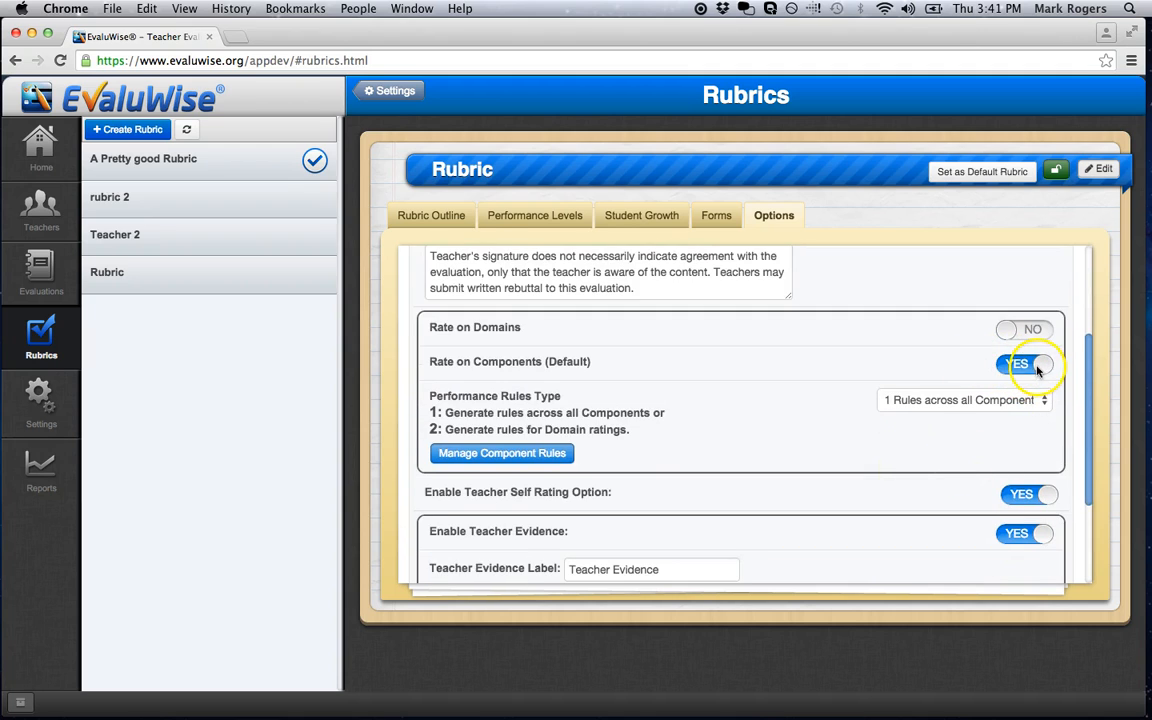
left_click(499, 454)
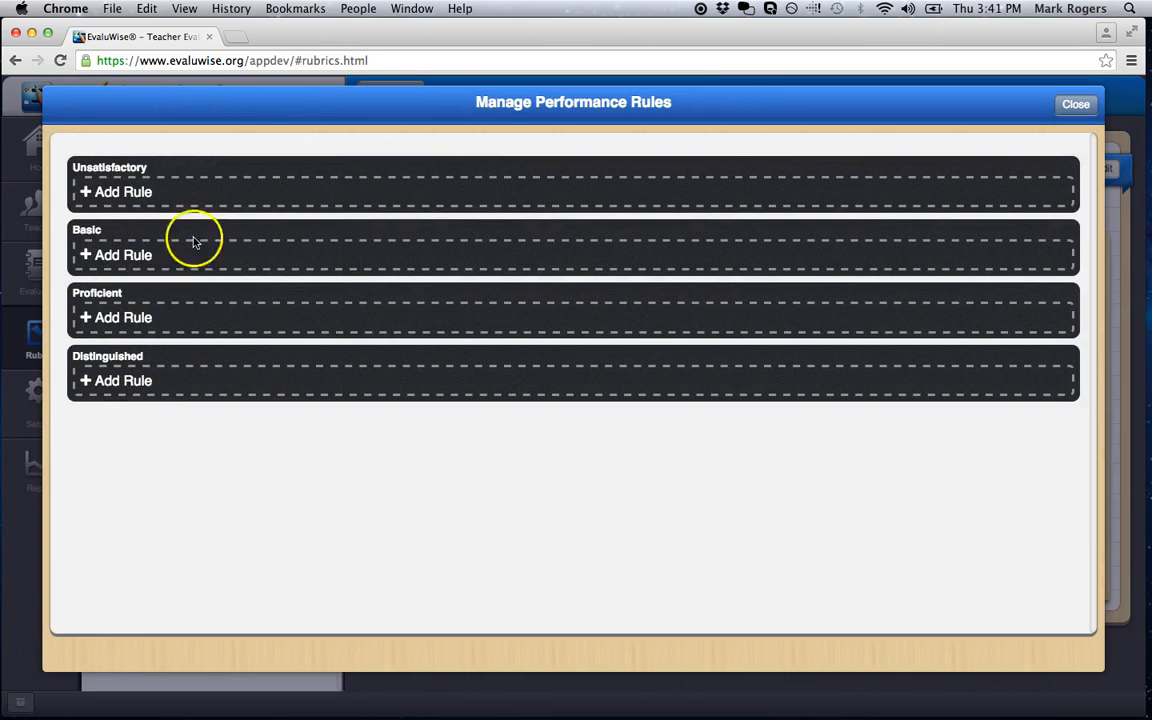
left_click(1075, 104)
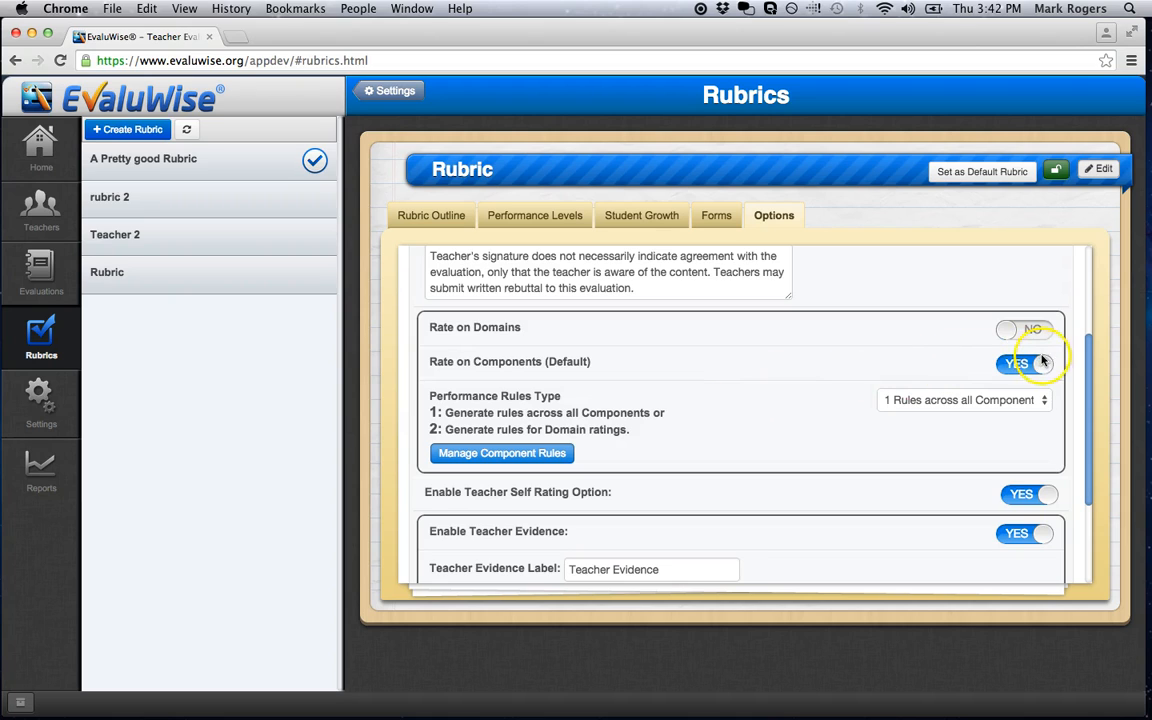
Turn Rate on Domains back on and set the performance rules type to 2 Rules to generate Domain ratings.
left_click(1040, 410)
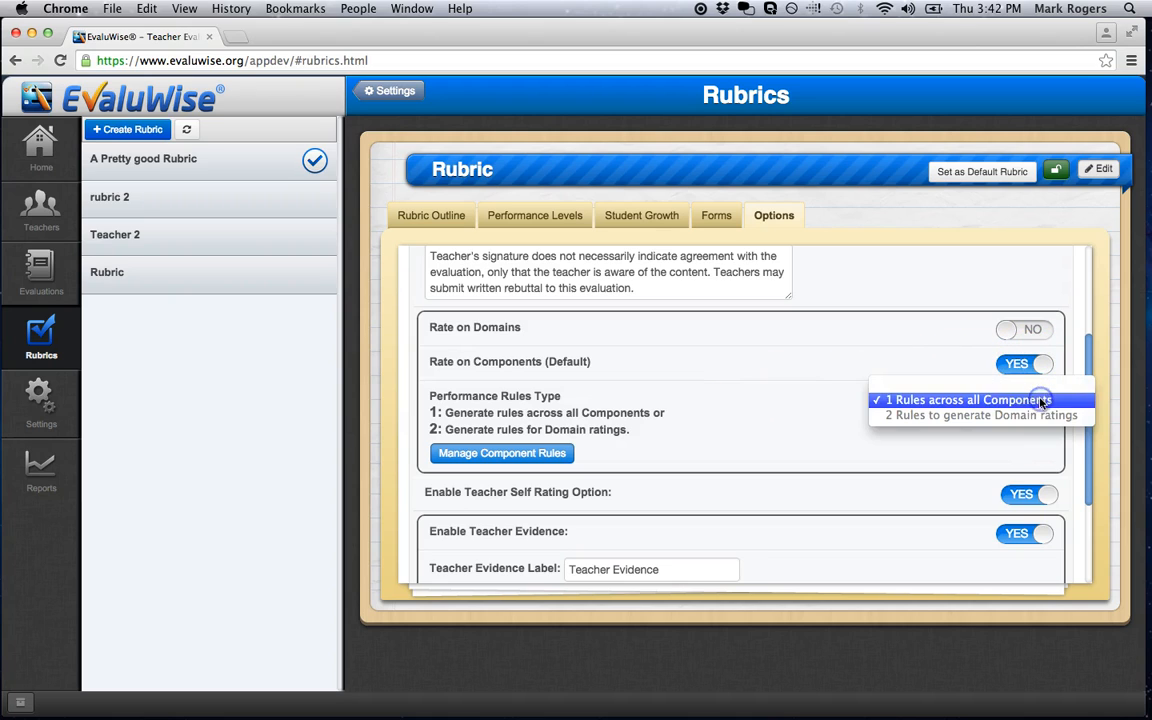
left_click(1010, 442)
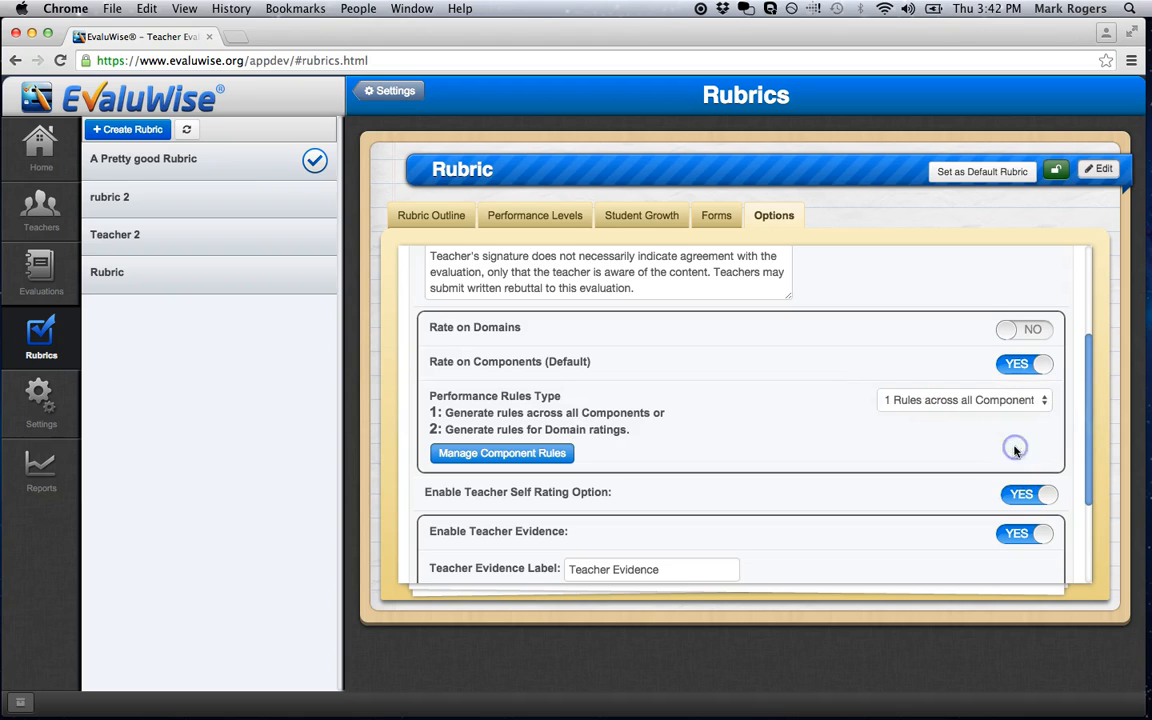
left_click(1025, 330)
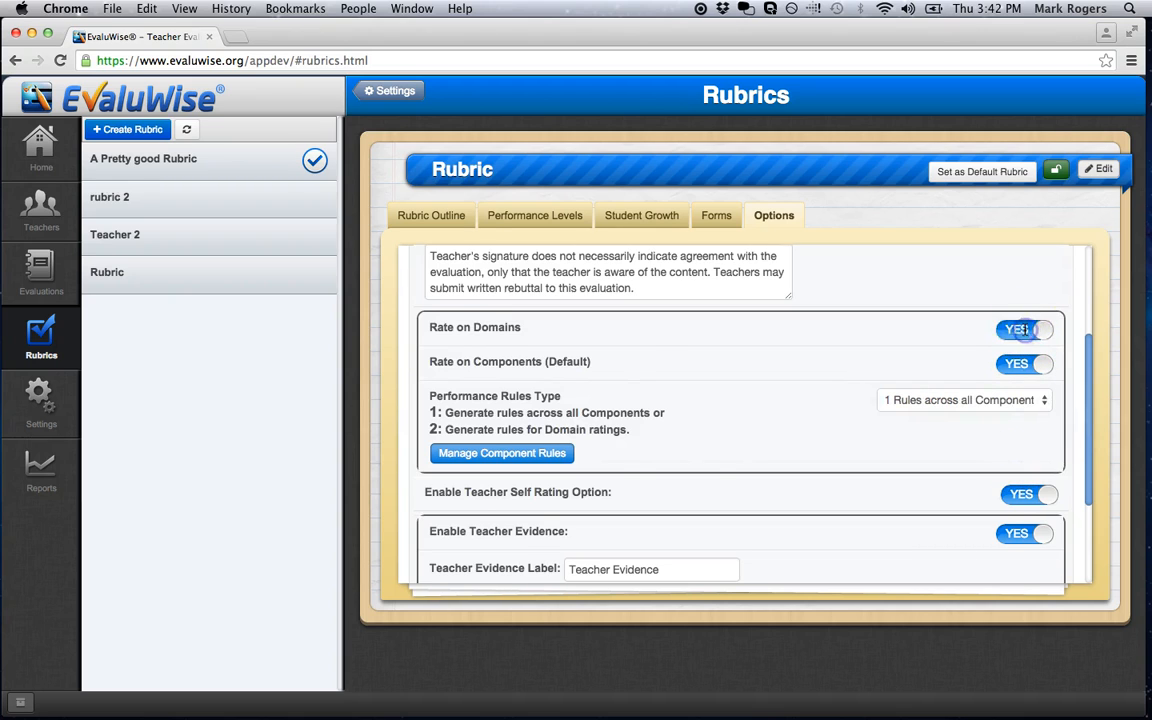
scroll(912, 437, "down", 5)
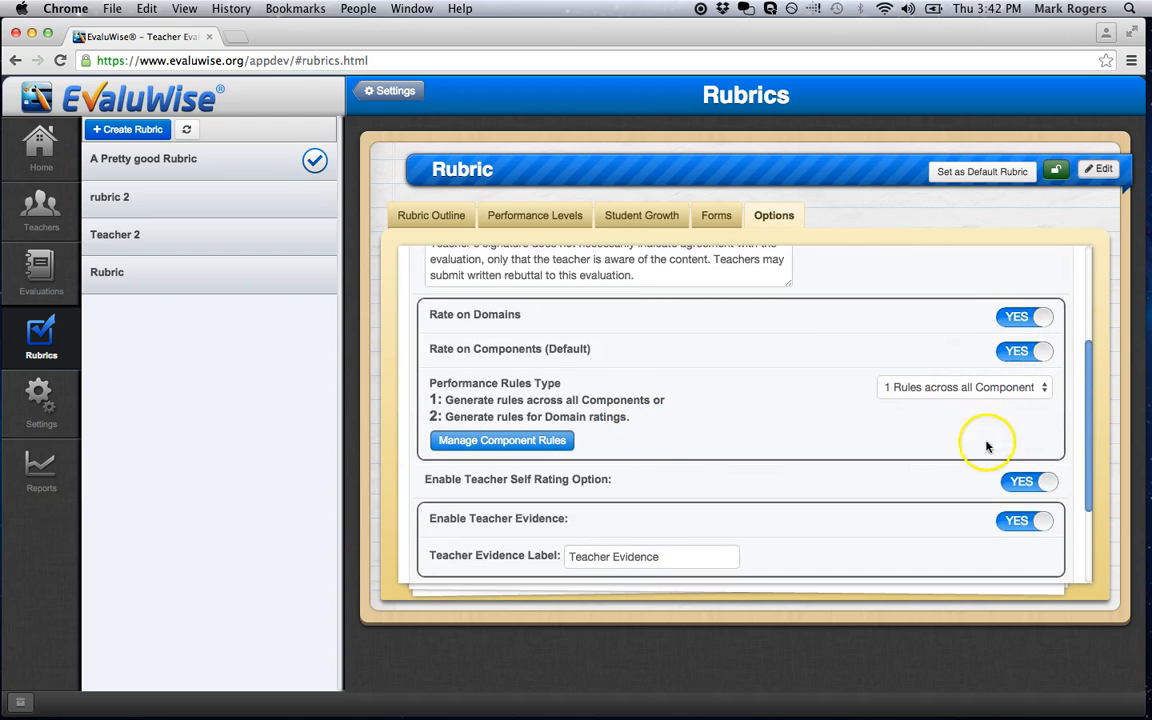
left_click(1041, 388)
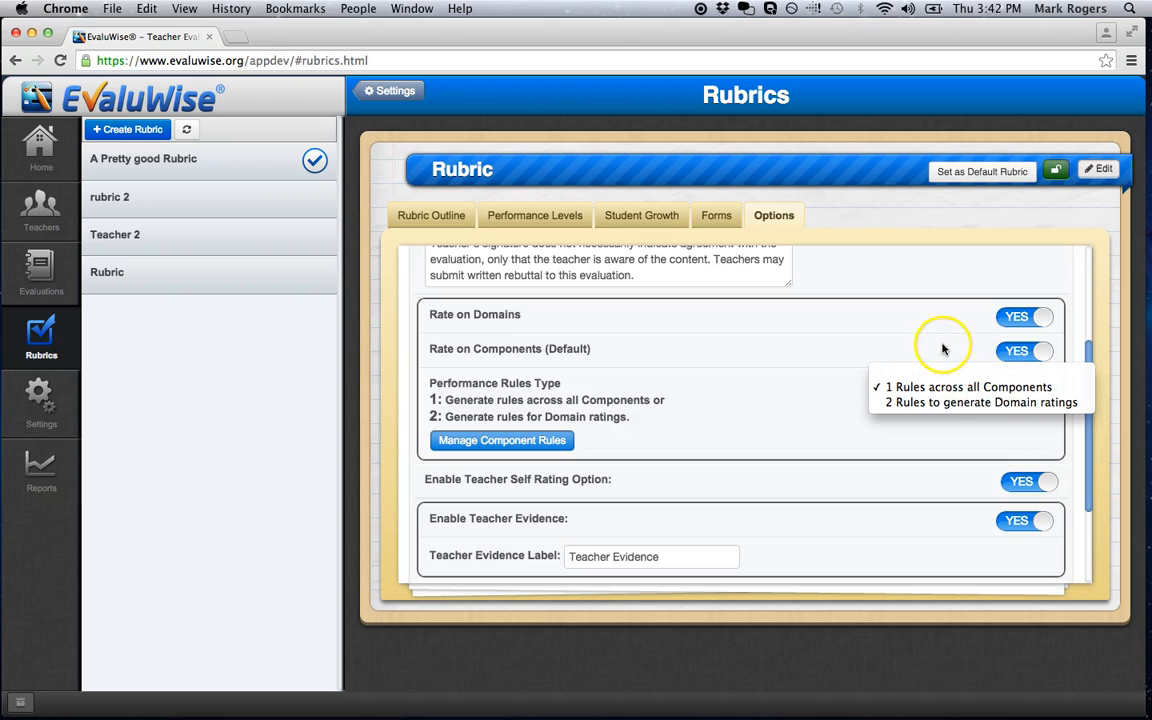
left_click(955, 403)
Open the domain rules manager to view its rule sections, and close it.
scroll(895, 432, "down", 5)
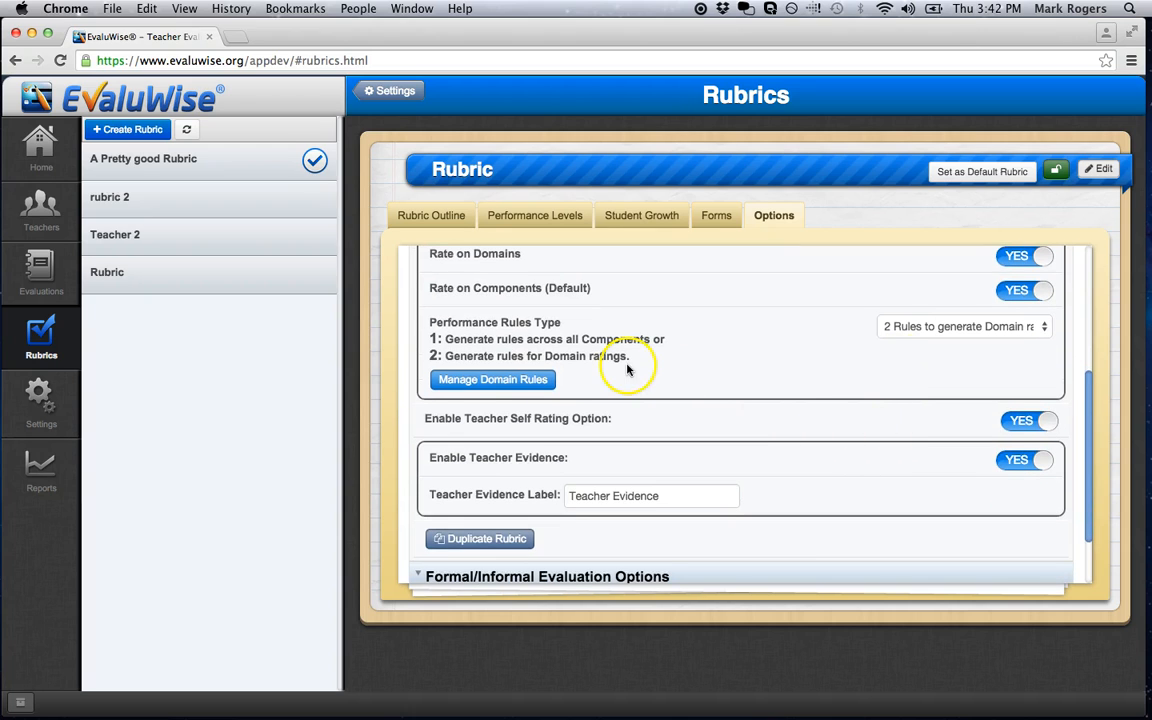
left_click(497, 380)
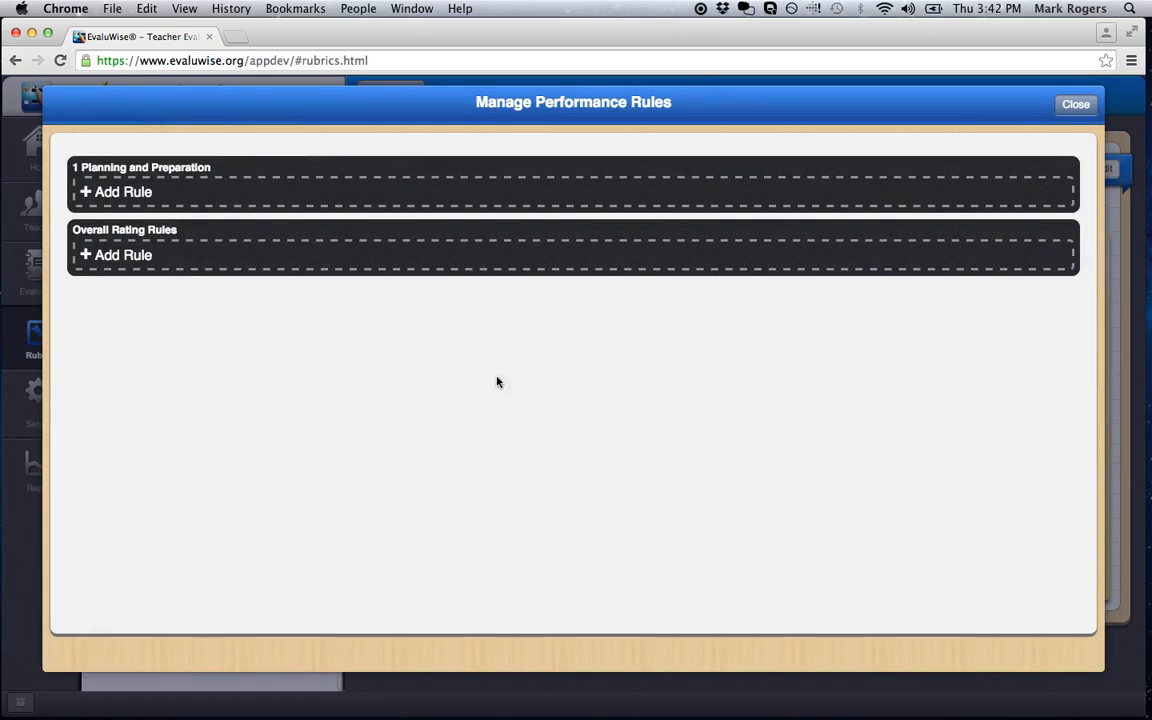
left_click(1075, 104)
Turn off Rate on Components (Default) so that the rubric rates on domains only.
scroll(886, 404, "up", 3)
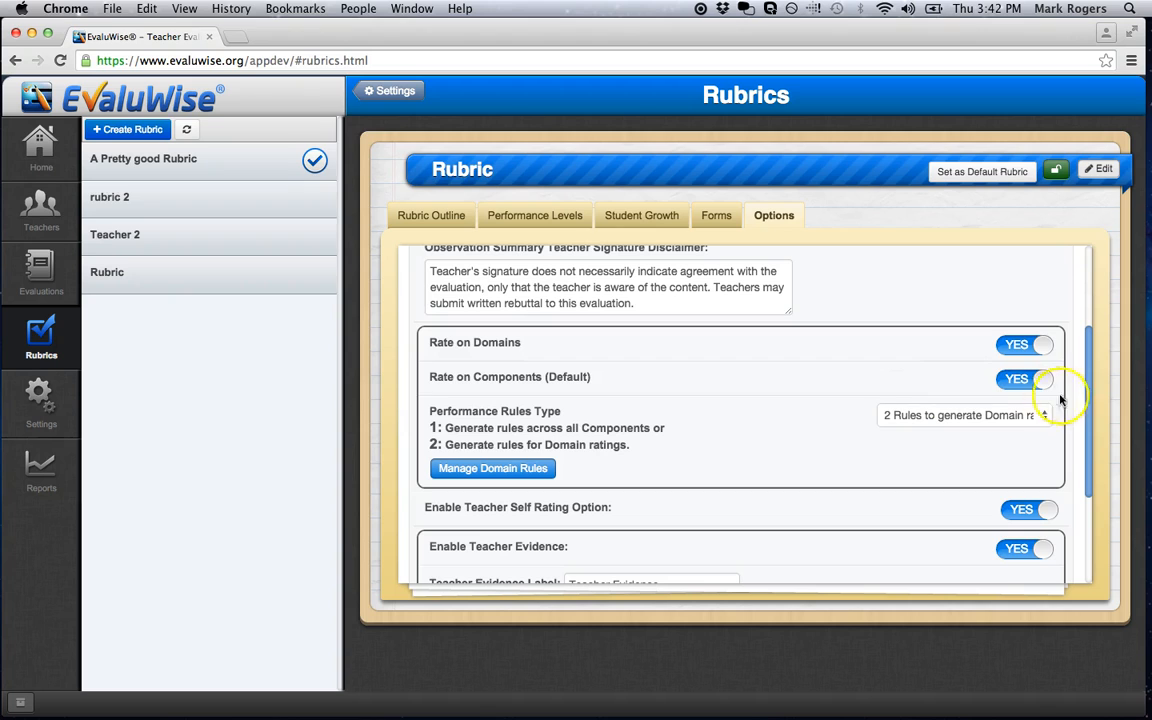
left_click(1019, 380)
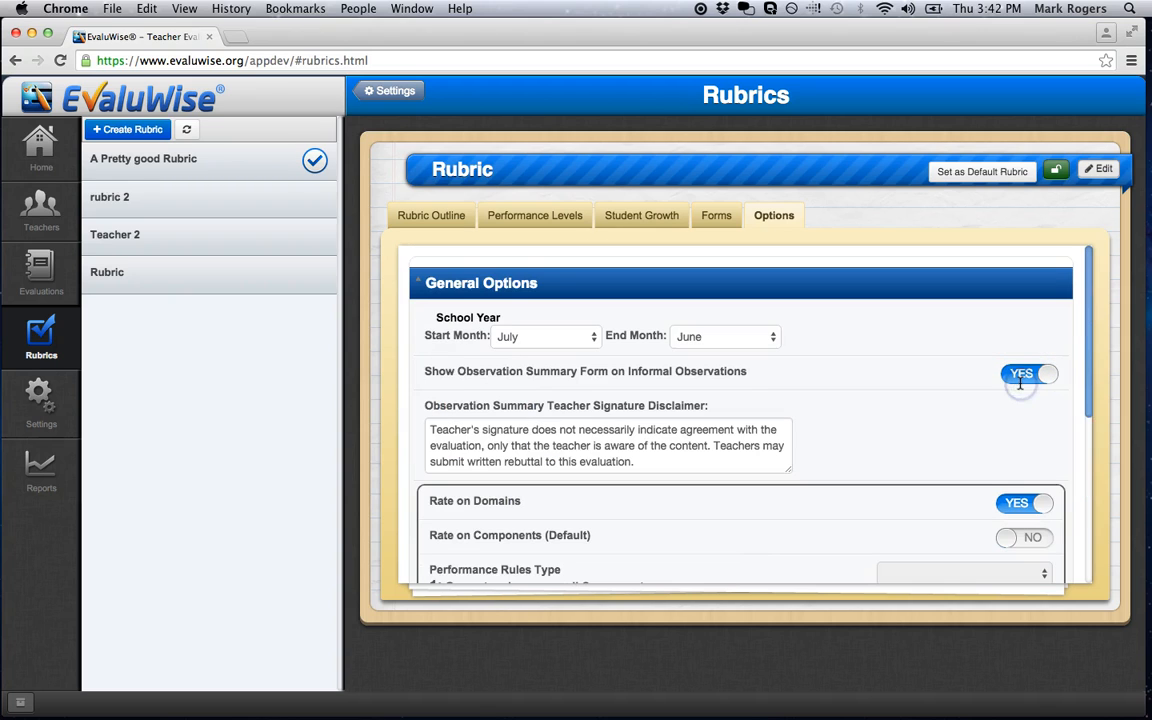
scroll(1020, 388, "down", 5)
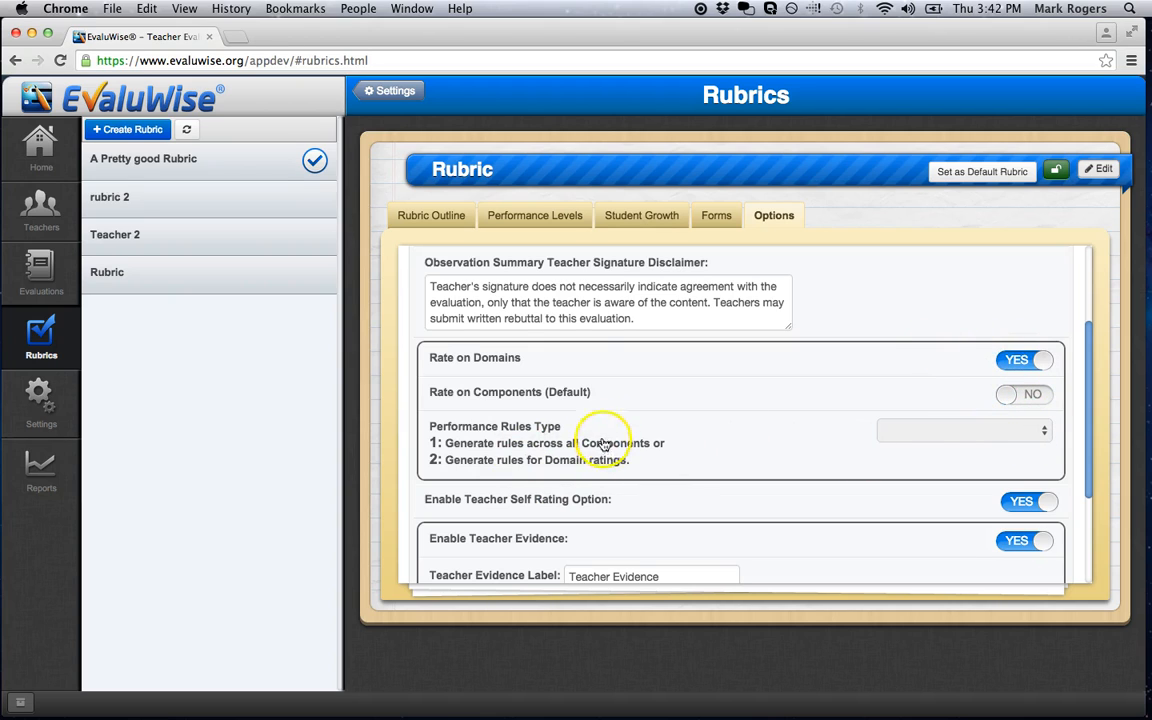
scroll(625, 396, "down", 2)
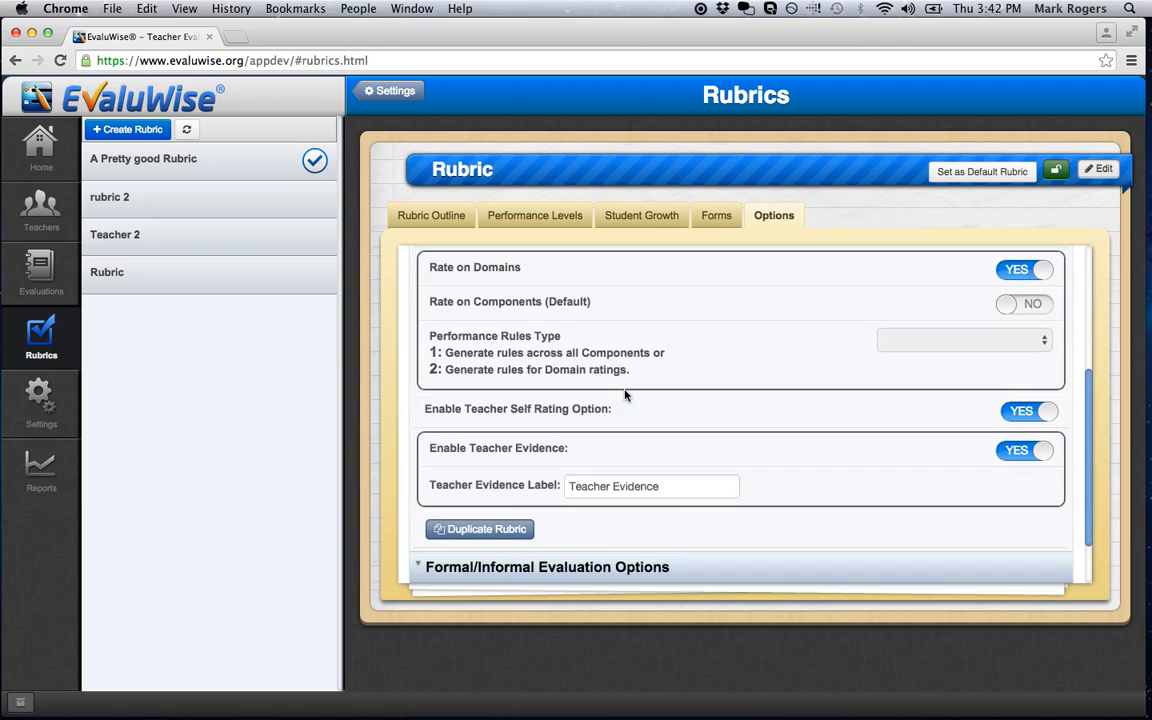
Switch the Enable Teacher Self Rating Option off and back on.
scroll(625, 396, "down", 2)
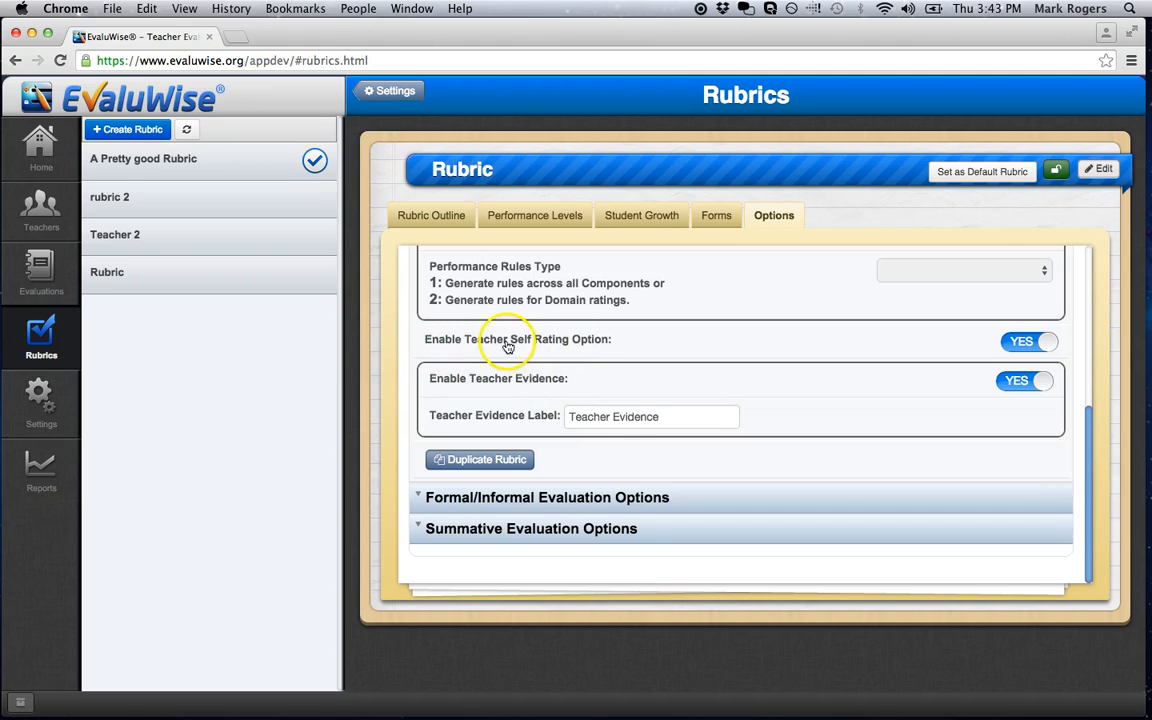
left_click(1025, 343)
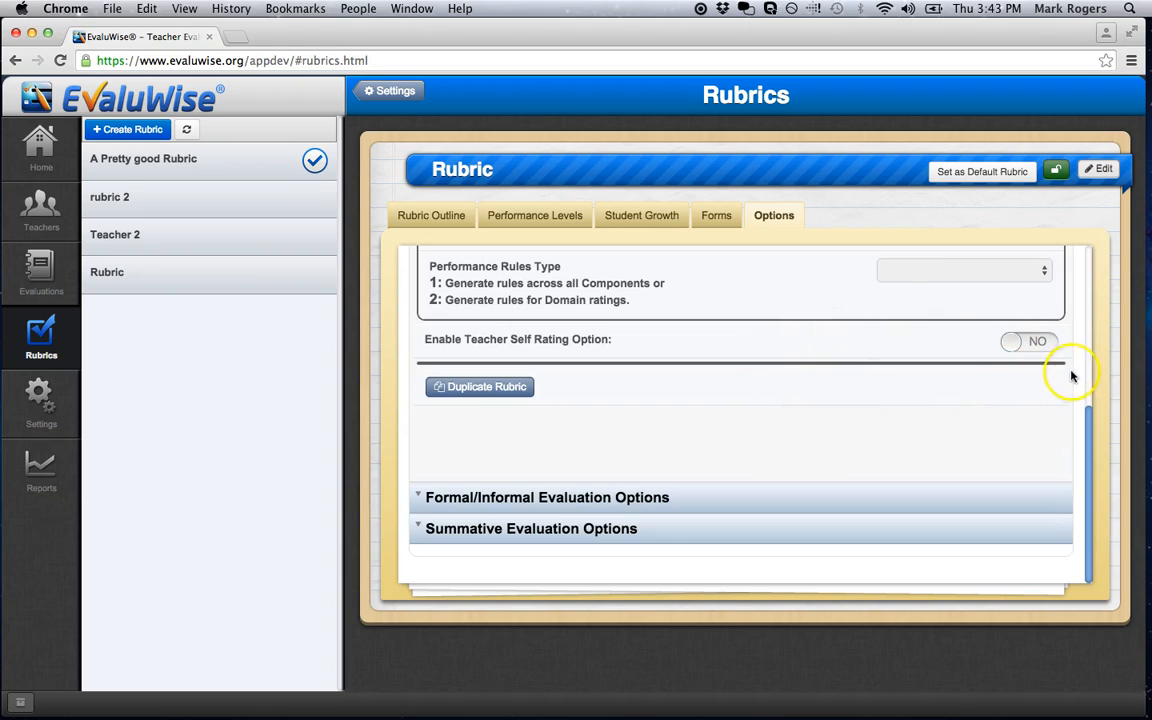
left_click(1034, 340)
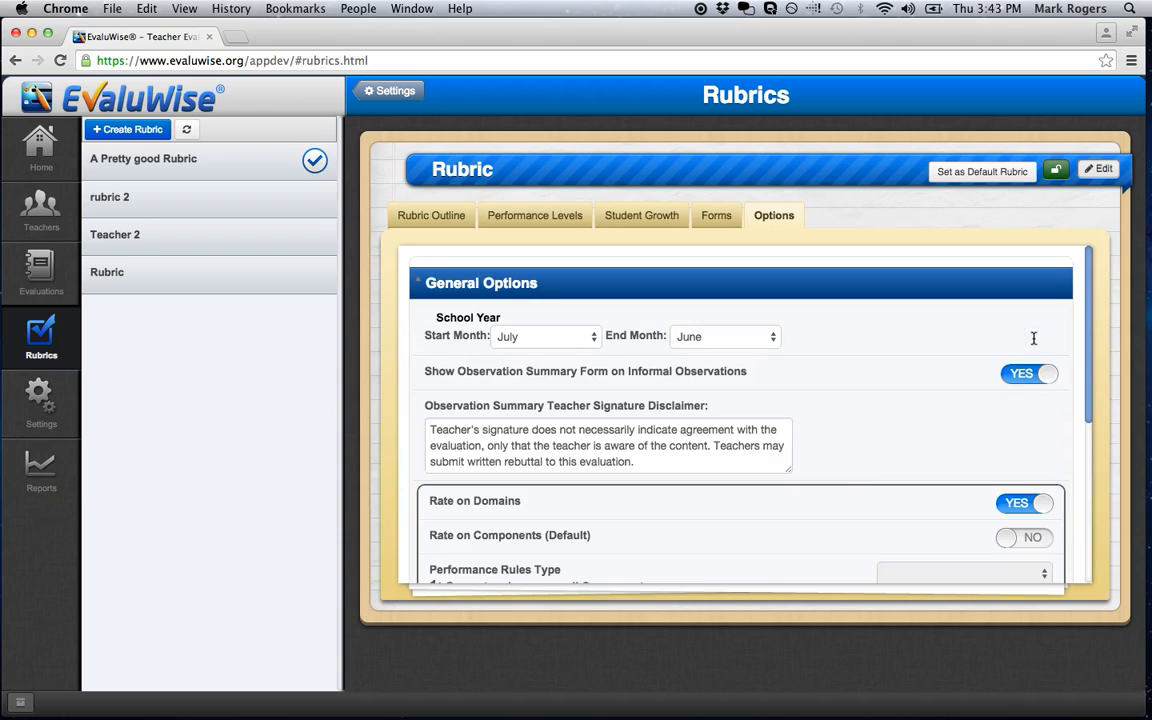
Review the Enable Teacher Evidence option and its label setting in the general options.
scroll(841, 485, "down", 5)
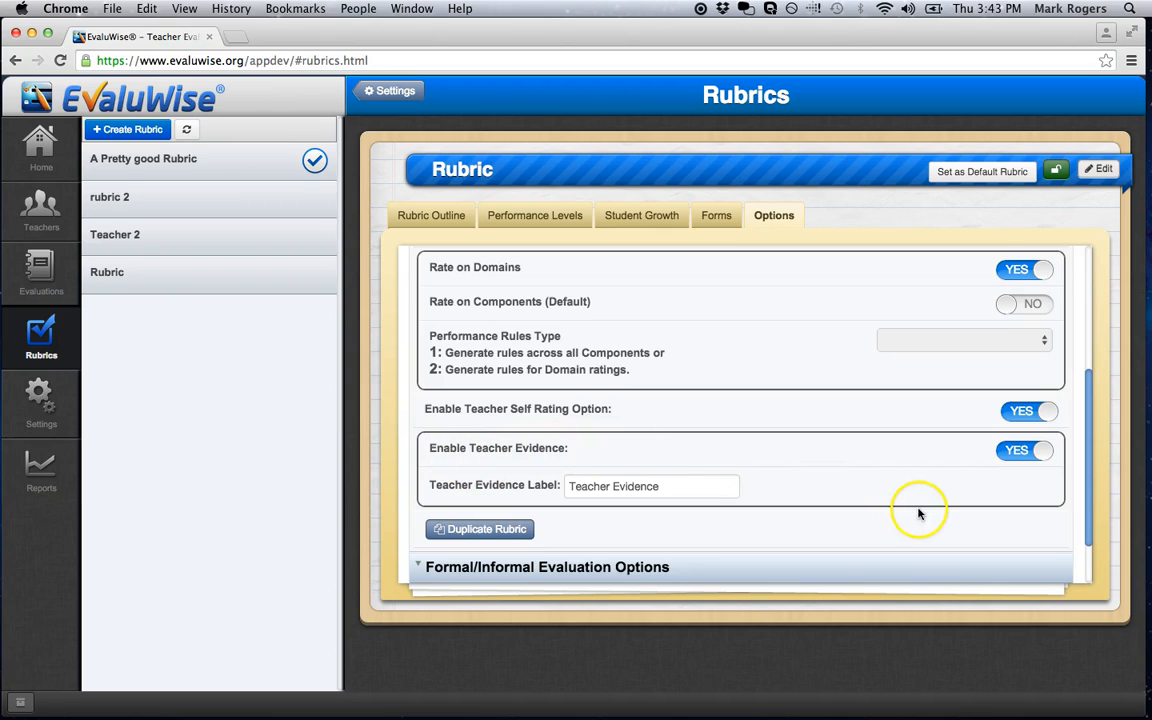
left_click(1018, 453)
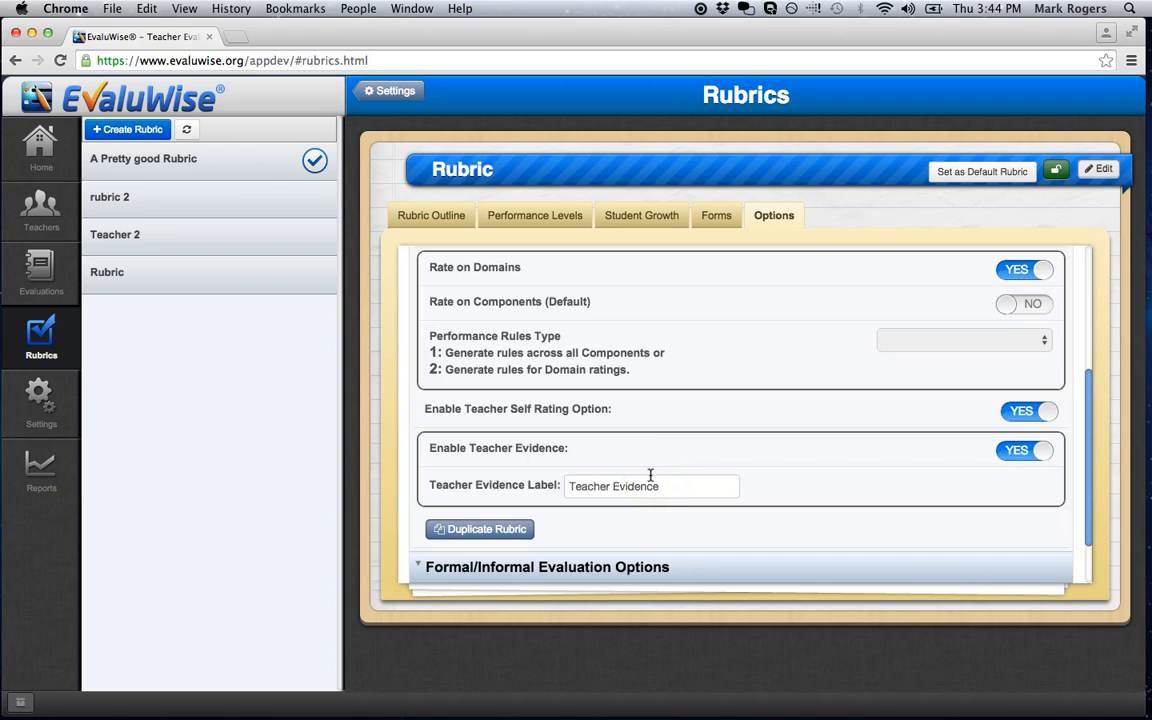
scroll(720, 285, "up", 5)
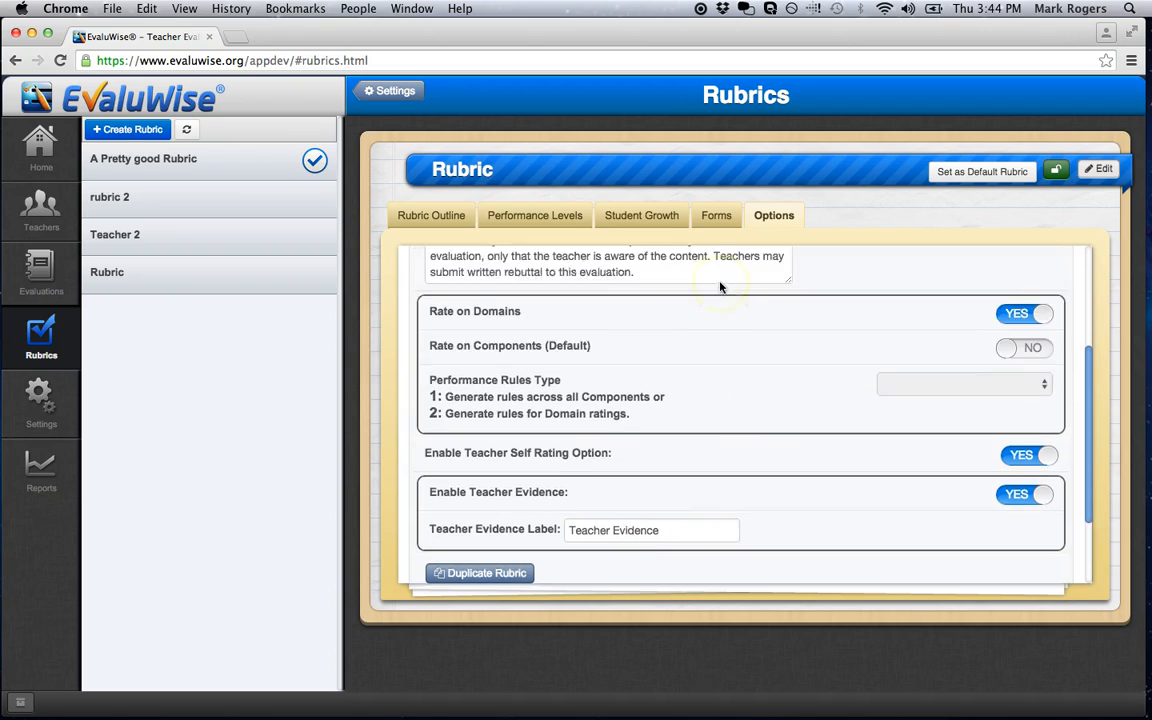